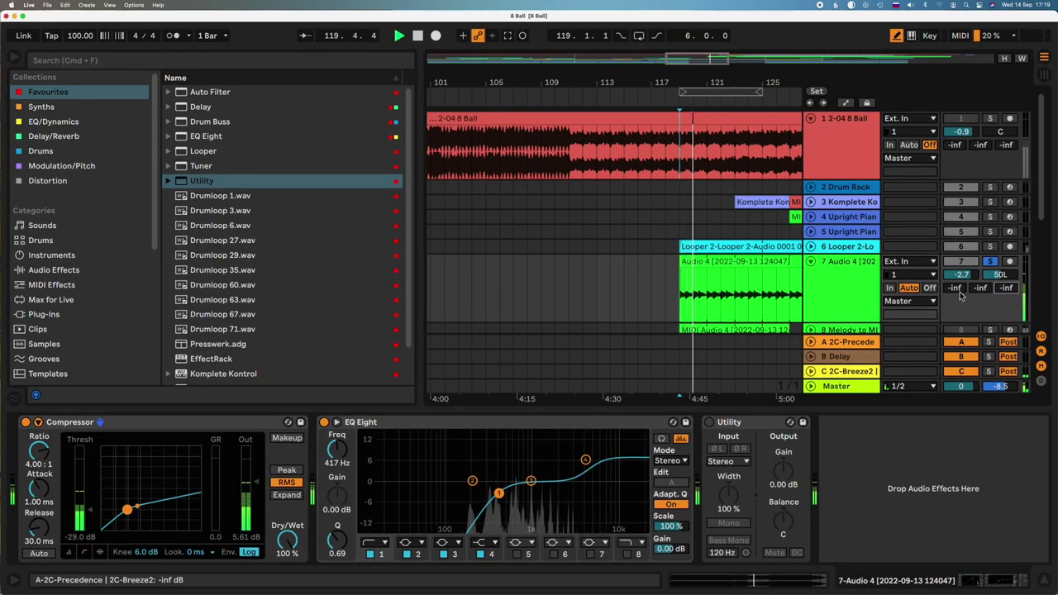
Raise the Audio 4 guitar track's send A to -14.4 dB
drag(962, 296, 961, 269)
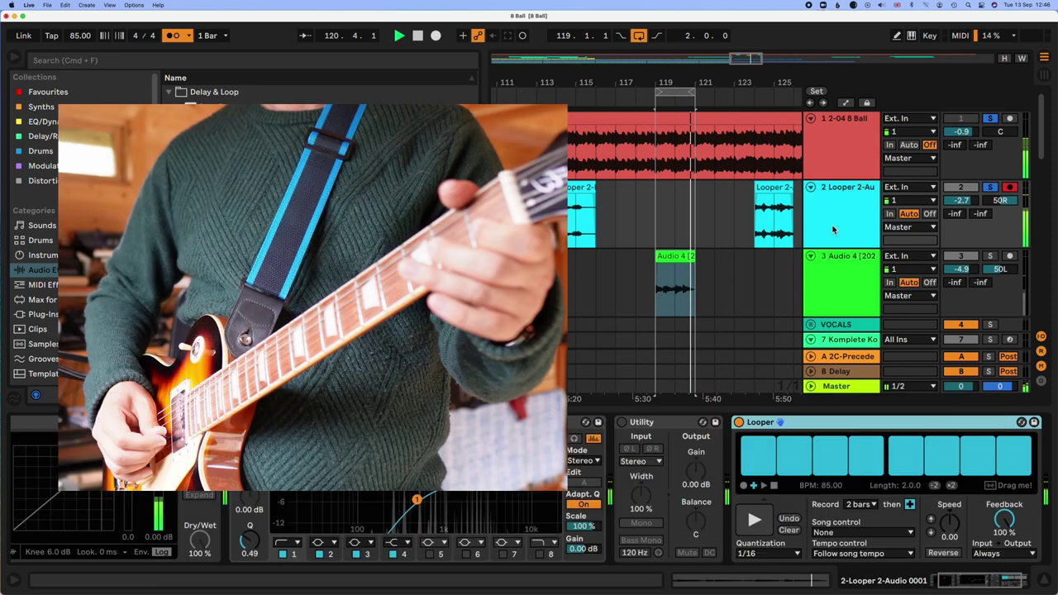
Paste the copied loop clip onto the Looper track and unfold the Looper 2 audio track in the arrangement
click(597, 217)
key(super+v)
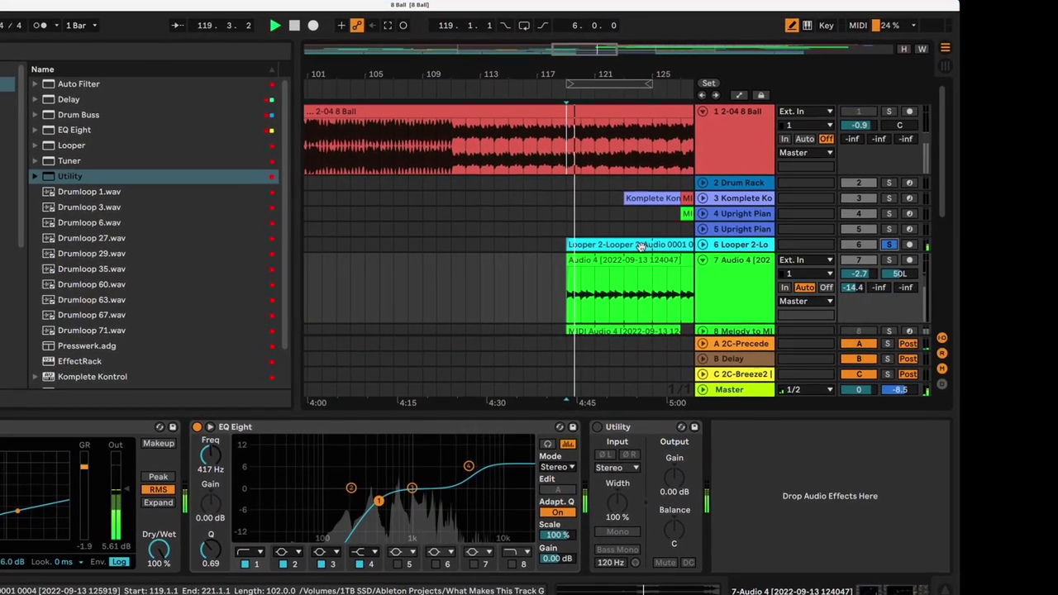
click(707, 244)
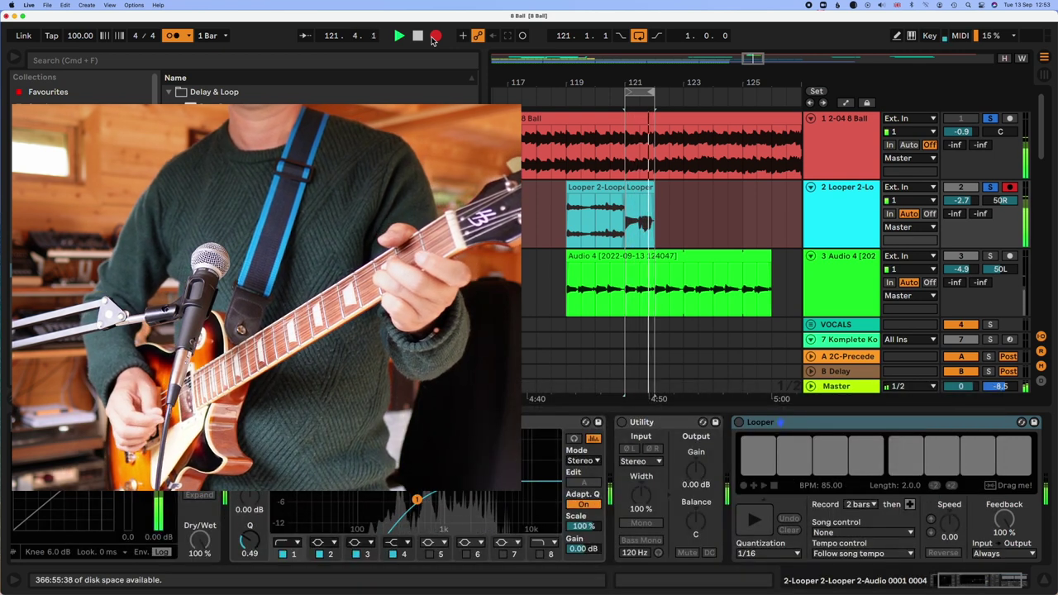
Stop the guitar take, play the song from bar 122, and set the tempo to 83 BPM
key(space)
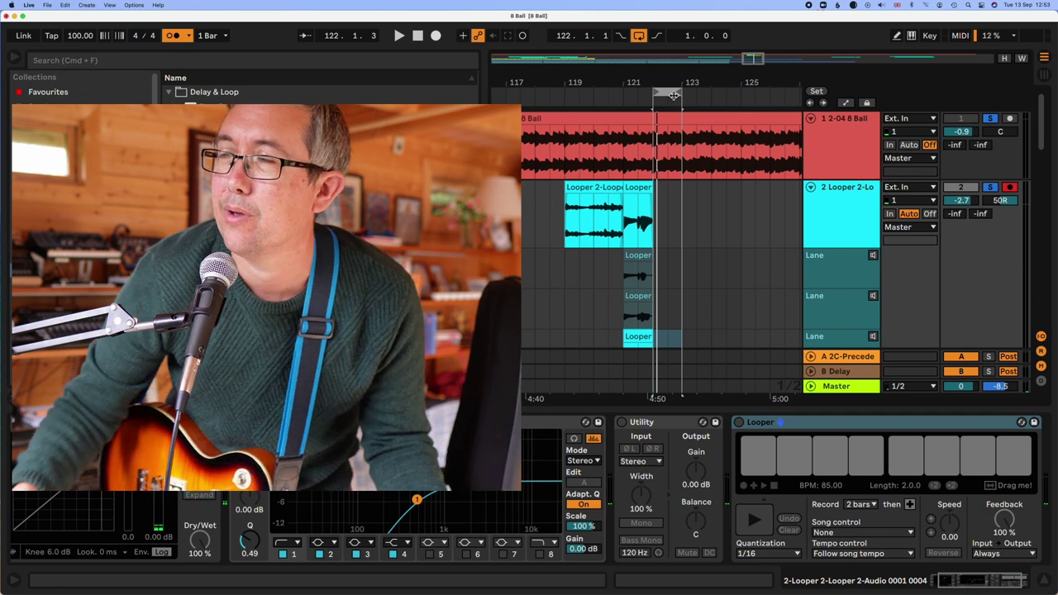
key(space)
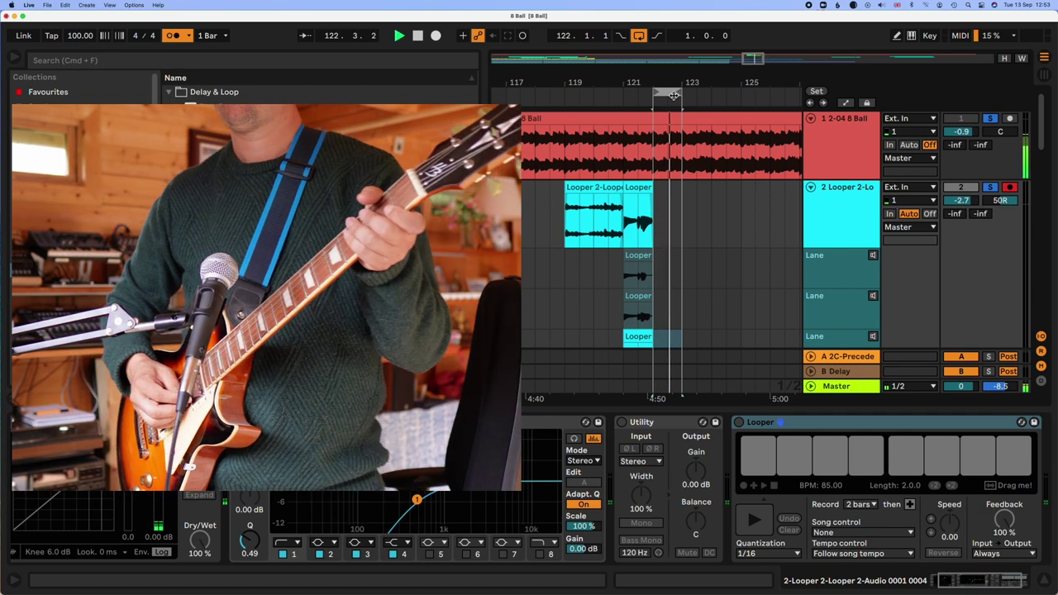
click(81, 36)
text(83)
key(Return)
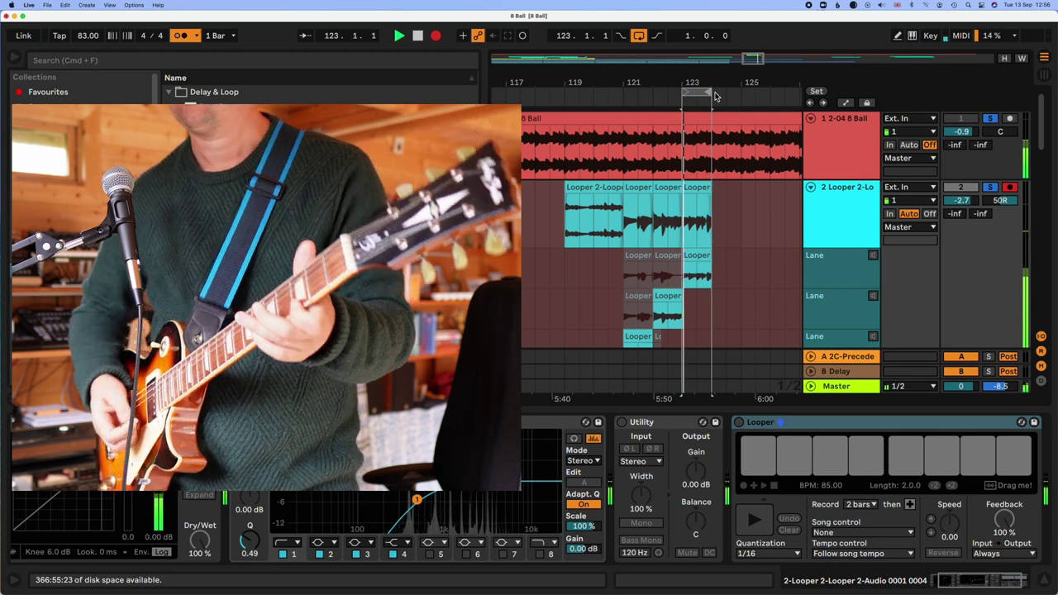
Stop the guitar take at bar 123 and start recording the next phrase on the Looper track
key(space)
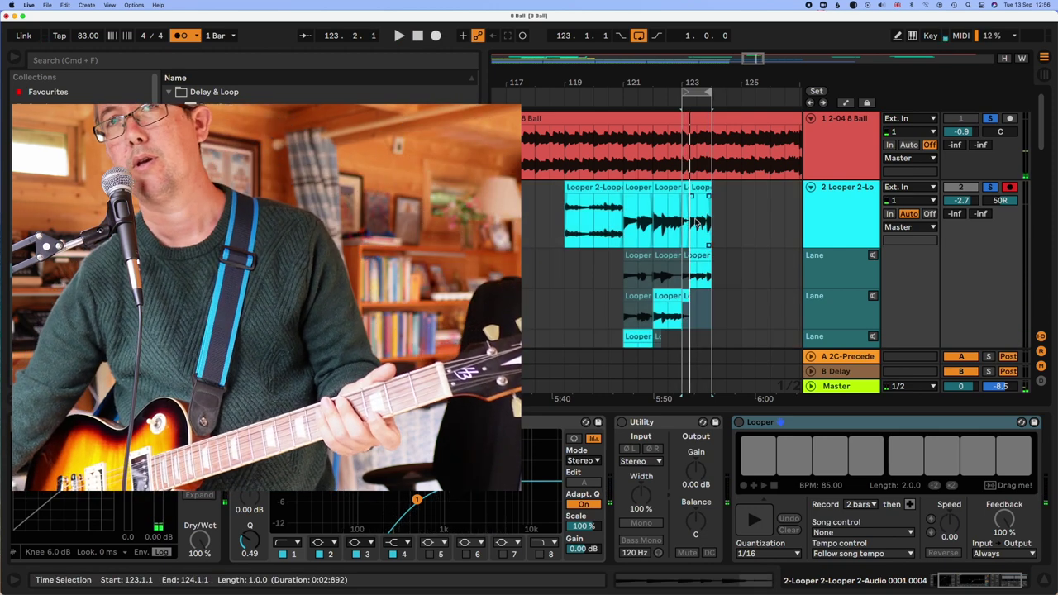
click(724, 93)
key(F9)
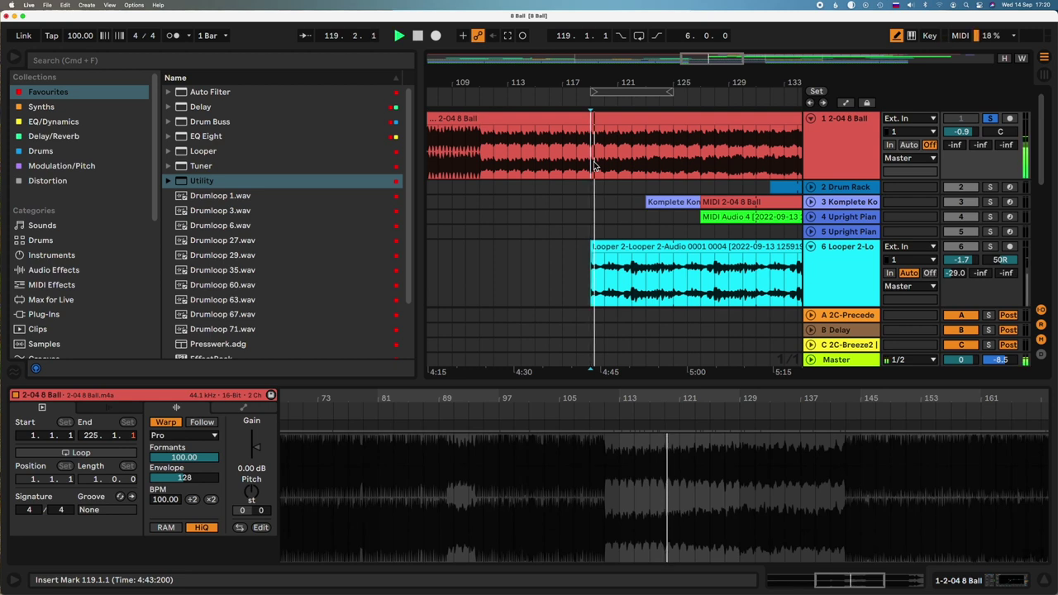
Solo the Komplete Kontrol strings track
click(831, 132)
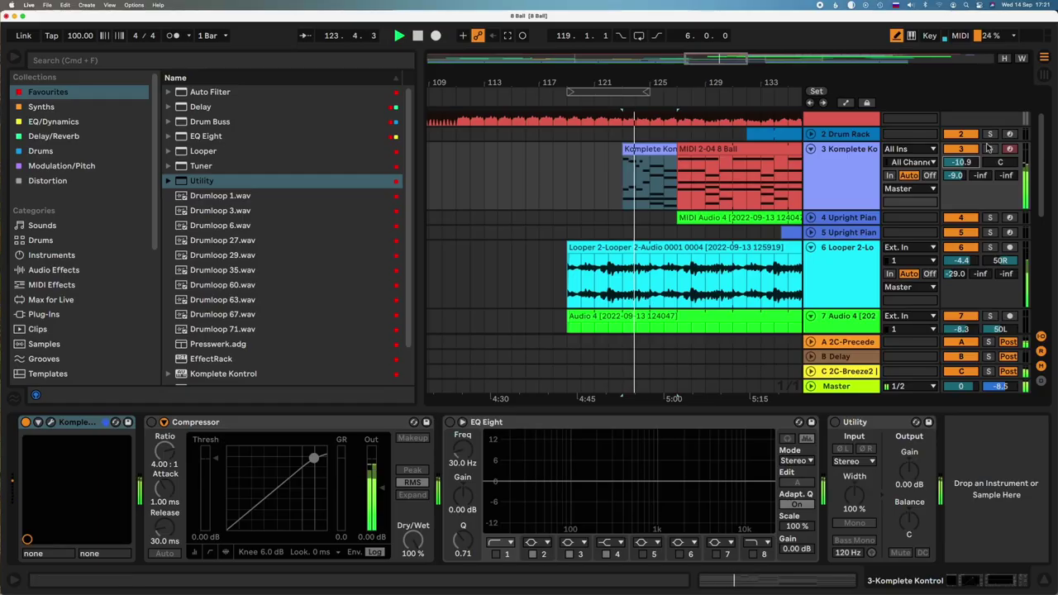
click(990, 149)
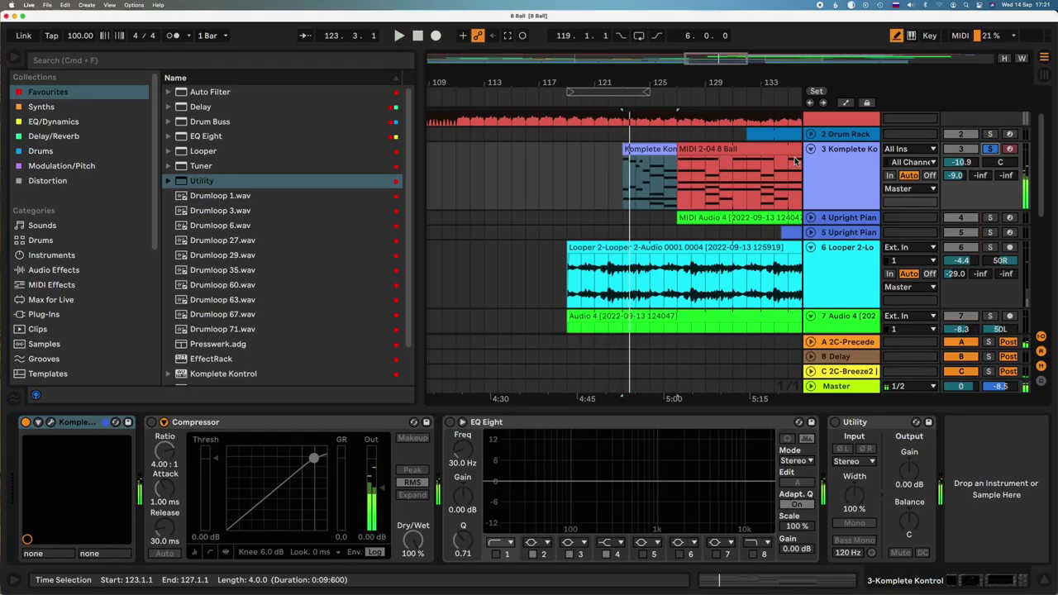
Open the Komplete Kontrol instrument, inspect layer B of its Omnisphere Lush Ambient String Orchestra patch, and close the plug-in
click(857, 170)
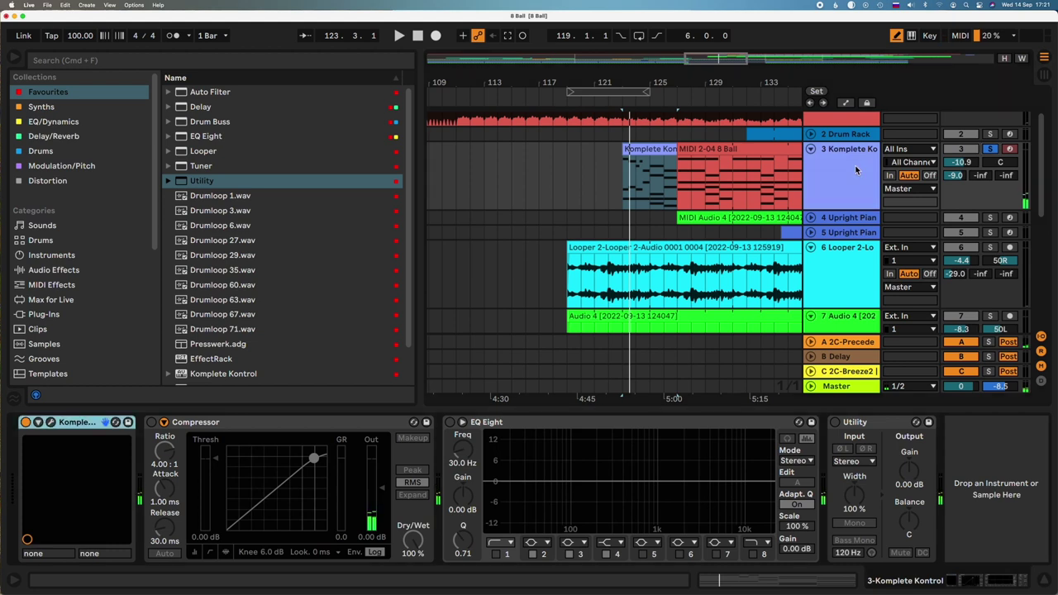
click(50, 422)
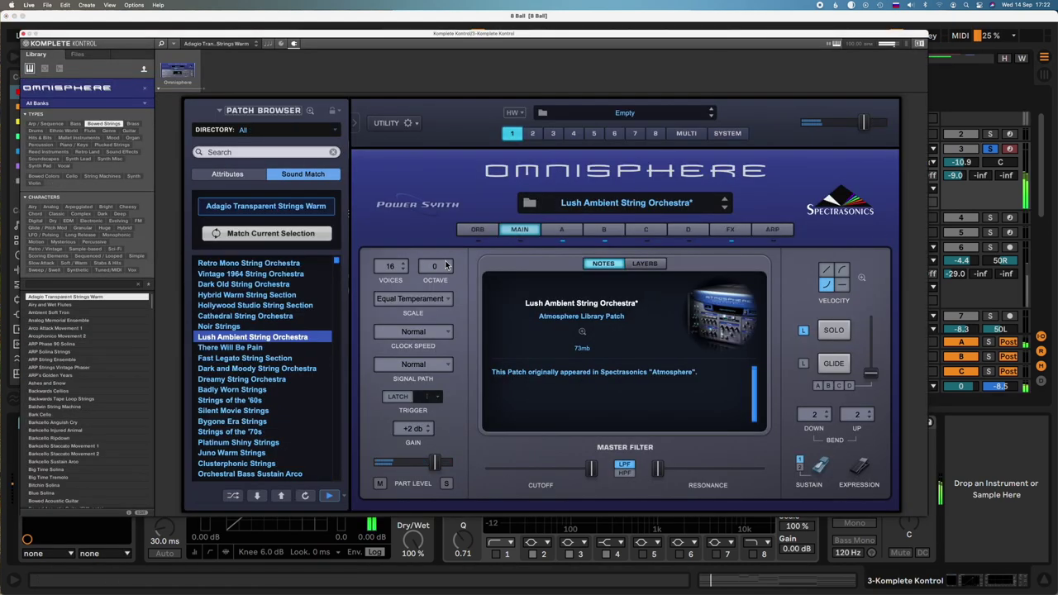
click(604, 231)
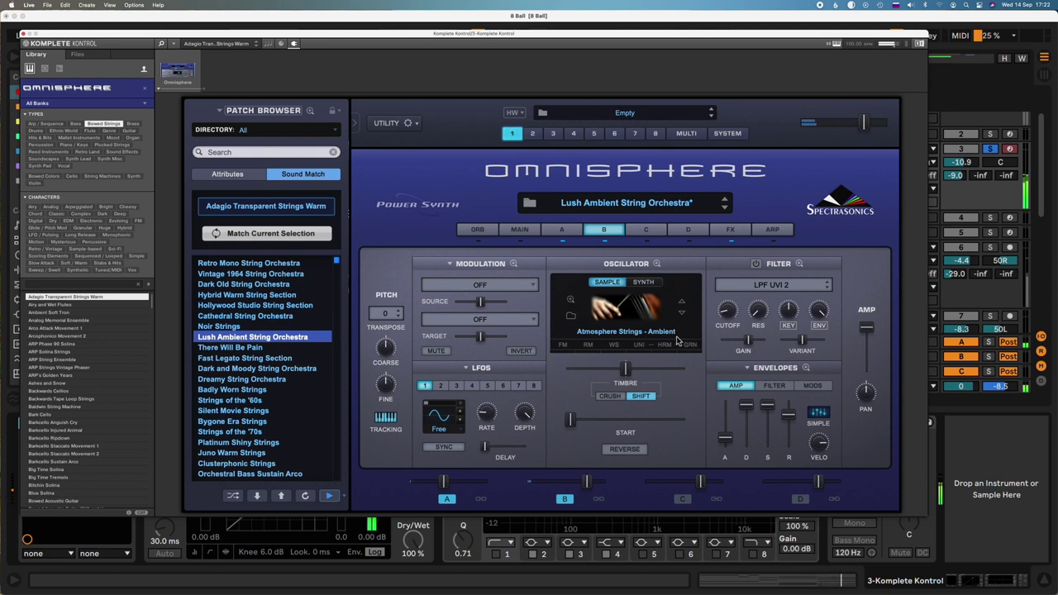
click(23, 34)
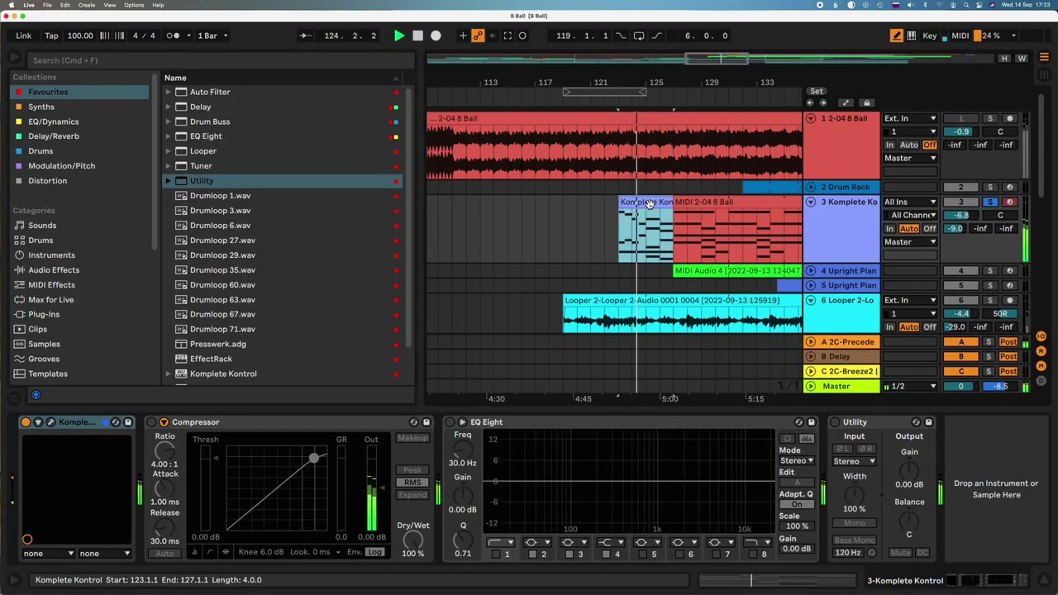
Unsolo the Komplete Kontrol track and set its volume to -5.9 dB while the full arrangement plays
click(992, 203)
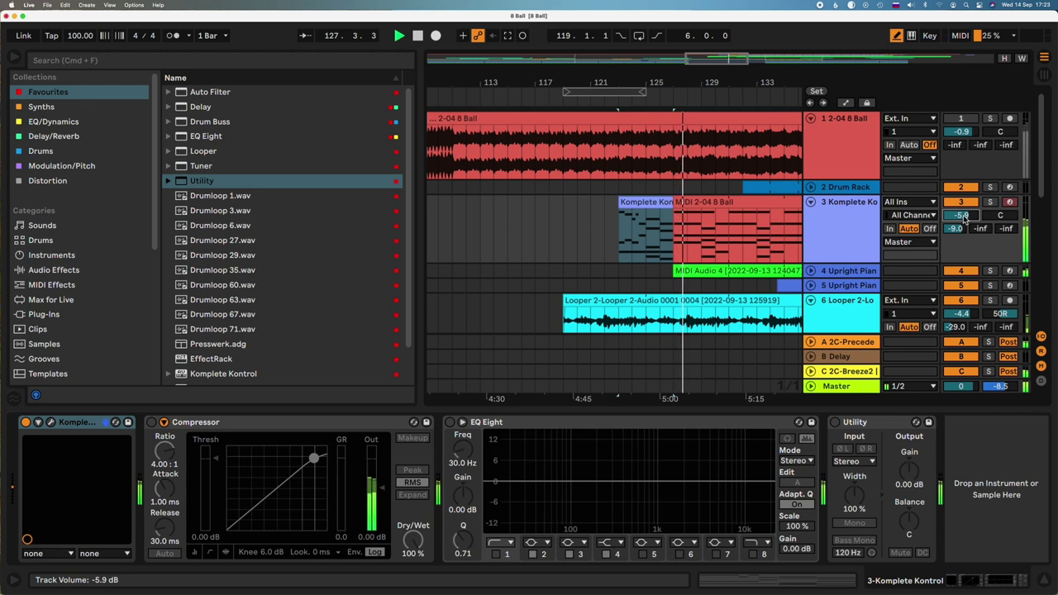
scroll(733, 233, down, 2)
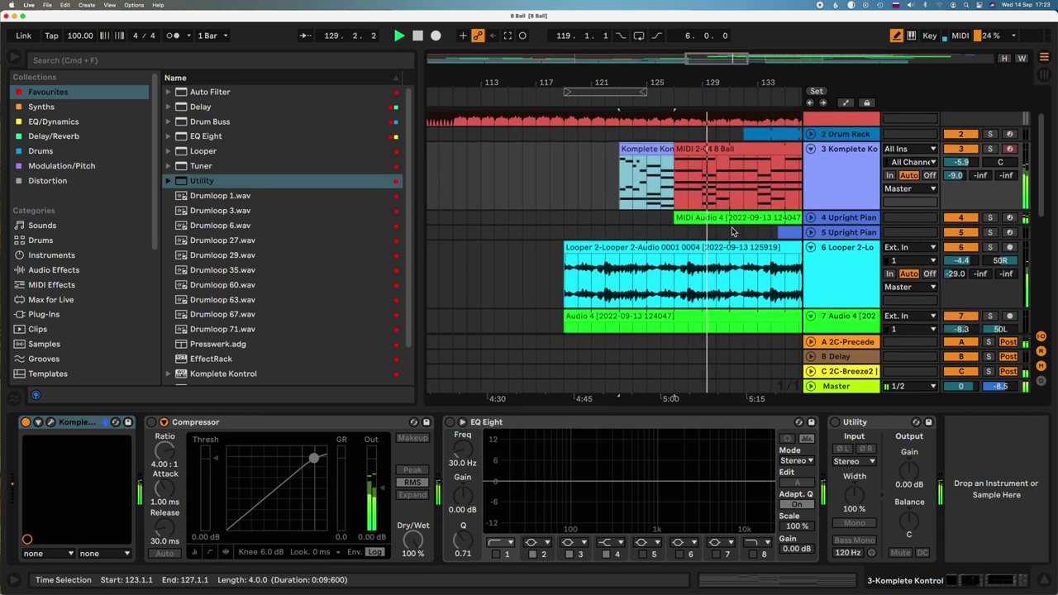
scroll(733, 233, up, 2)
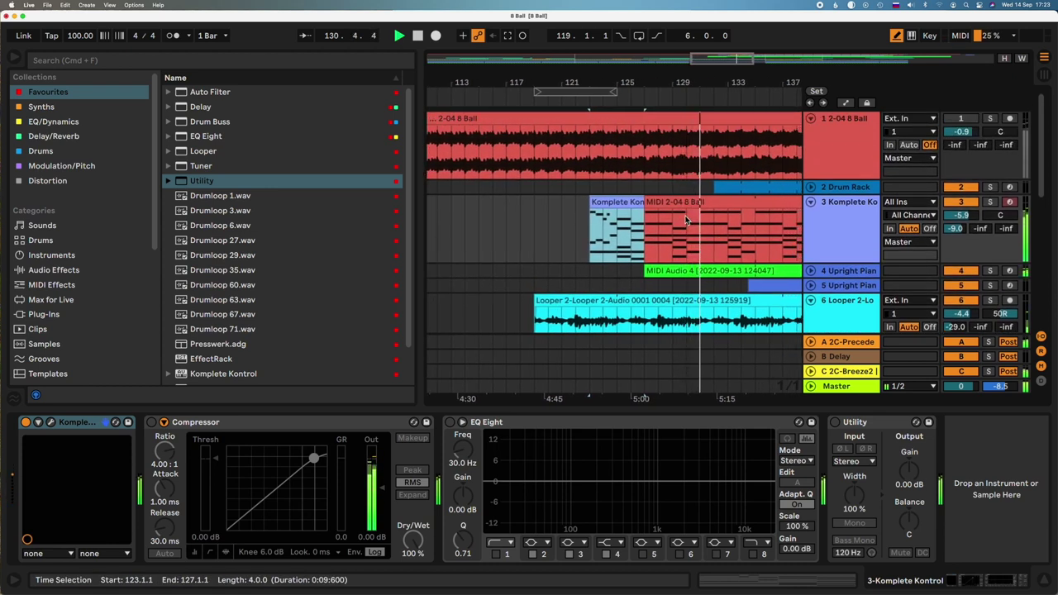
Open the MIDI Audio 4 clip on the first Upright Piano track in the note editor
key(Up)
key(Up)
key(Right)
double_click(708, 270)
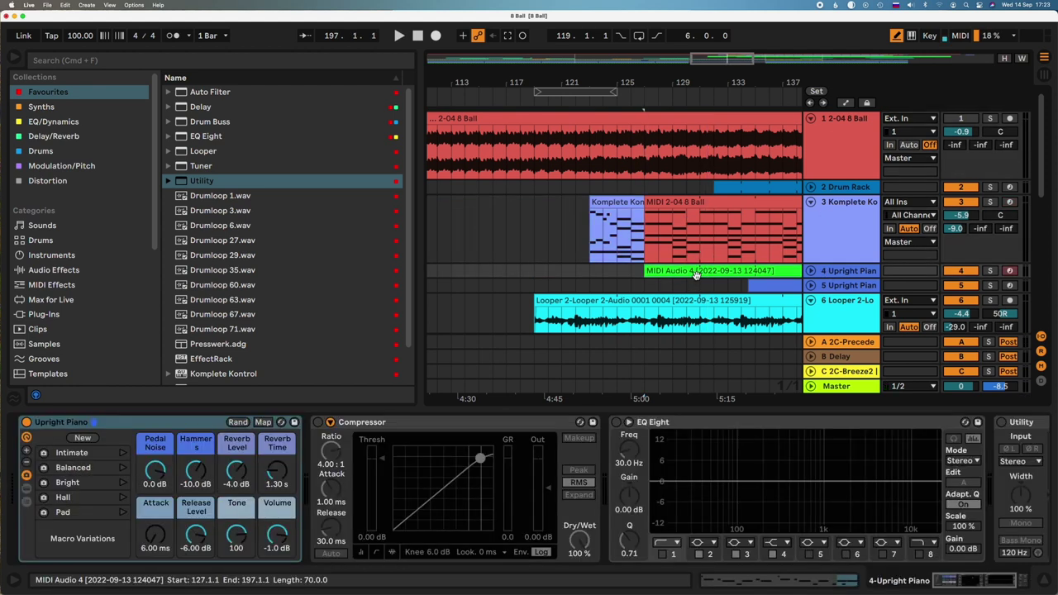
Delete the Melody to MIDI track below the Audio 4 guitar track
scroll(624, 232, down, 5)
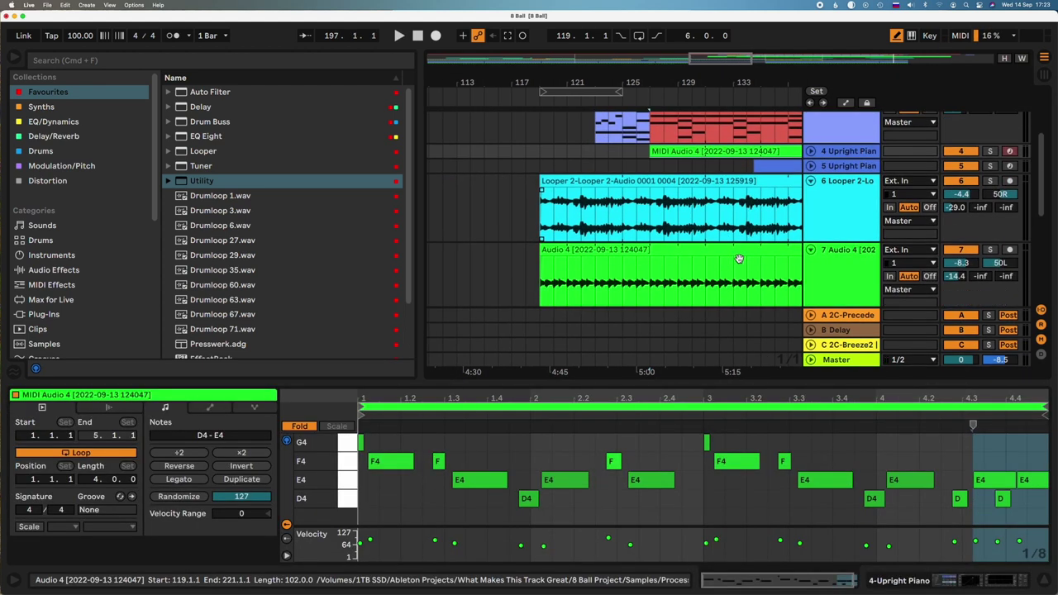
scroll(682, 263, down, 3)
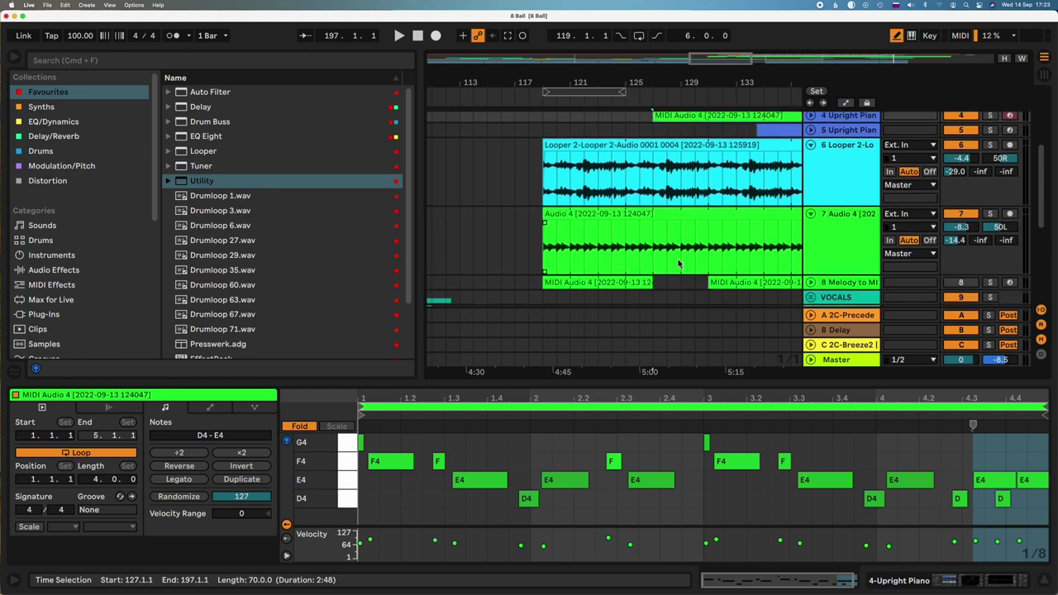
click(752, 252)
click(865, 248)
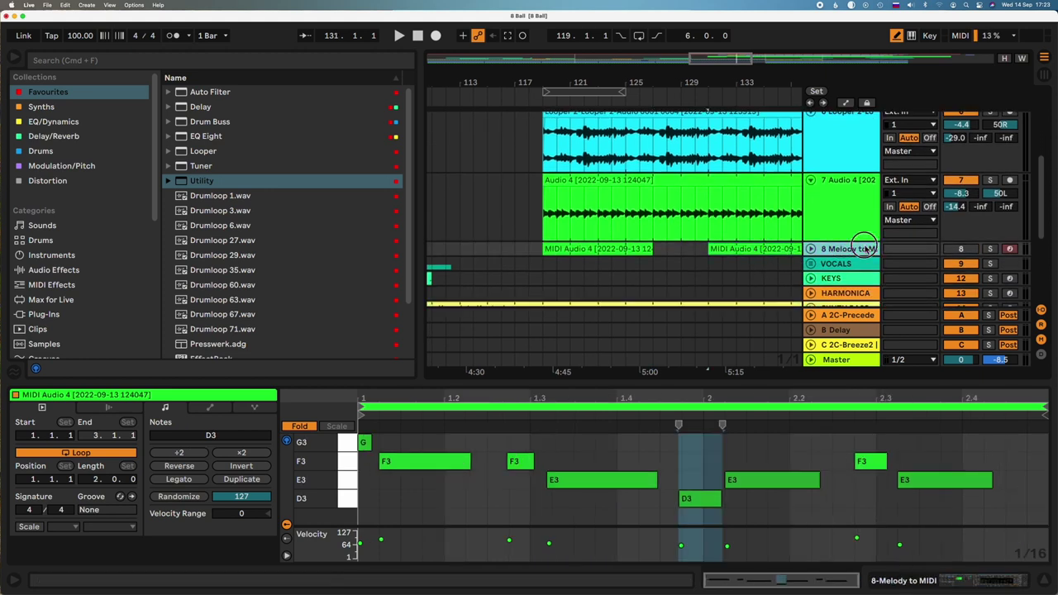
key(BackSpace)
Solo the Audio 4 guitar track, play it from bar 127, and show its effects chain
click(989, 236)
key(space)
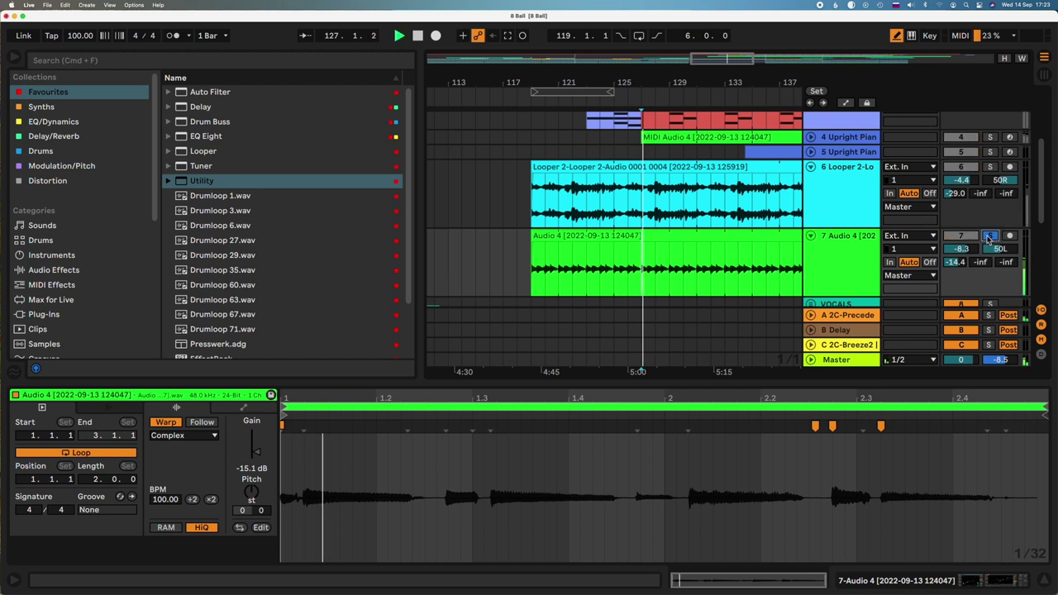
click(867, 258)
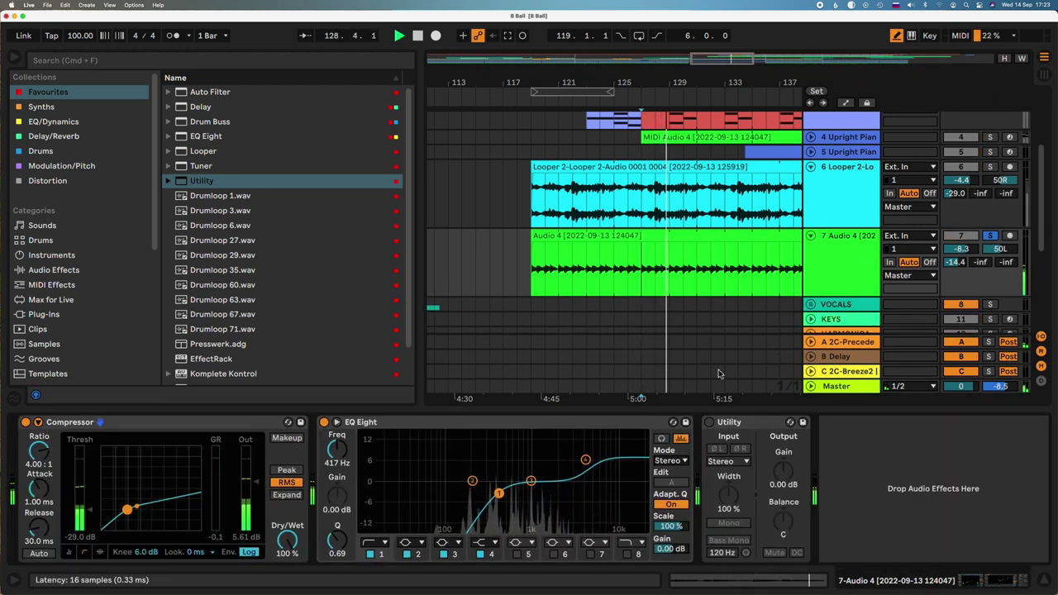
Solo the Upright Piano track holding the MIDI Audio 4 clip and listen to it from bar 127
click(852, 261)
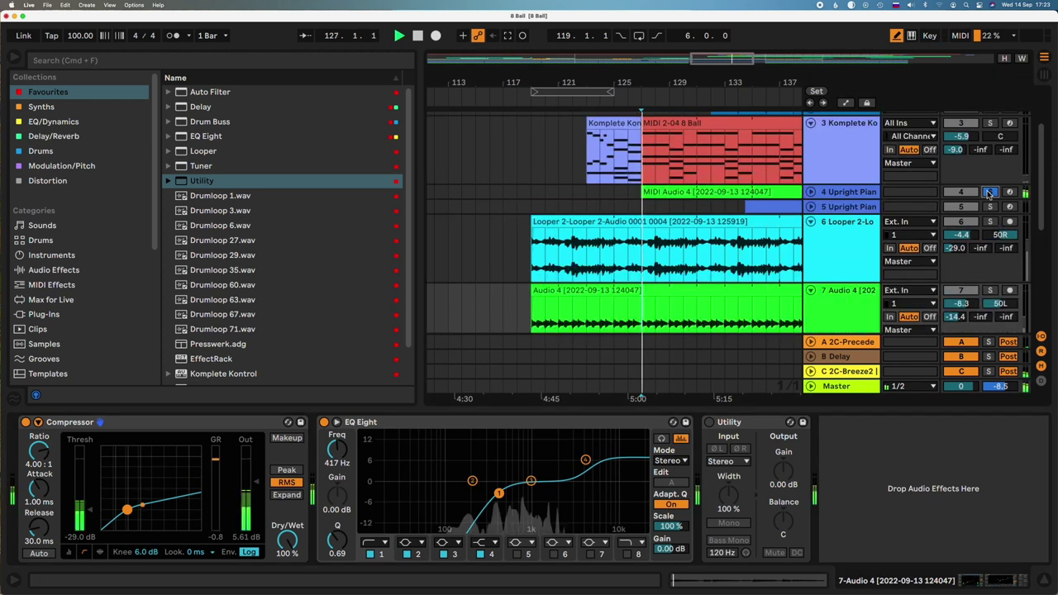
scroll(981, 237, up, 2)
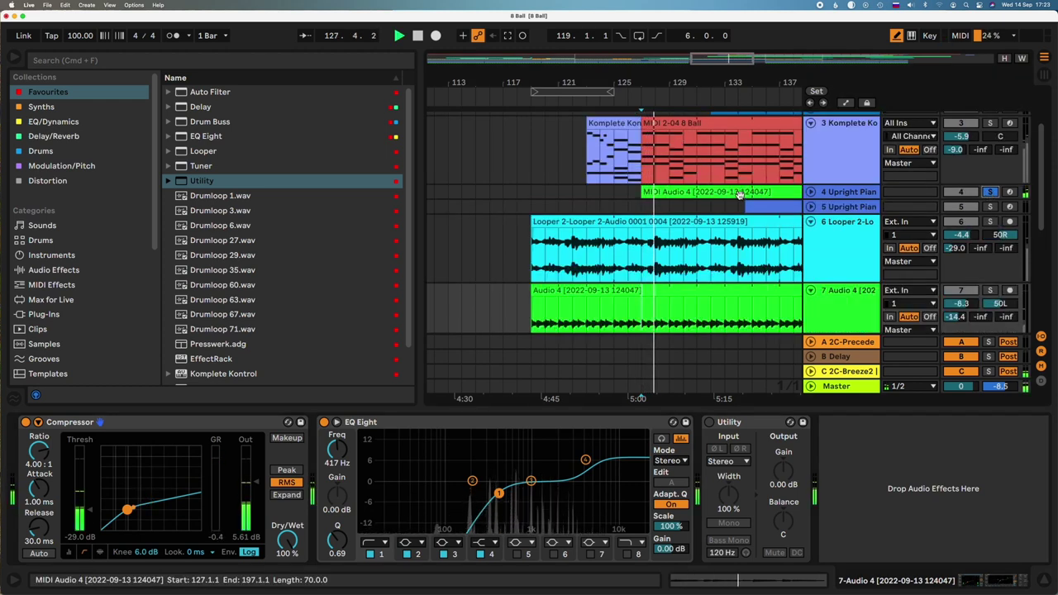
scroll(827, 157, up, 3)
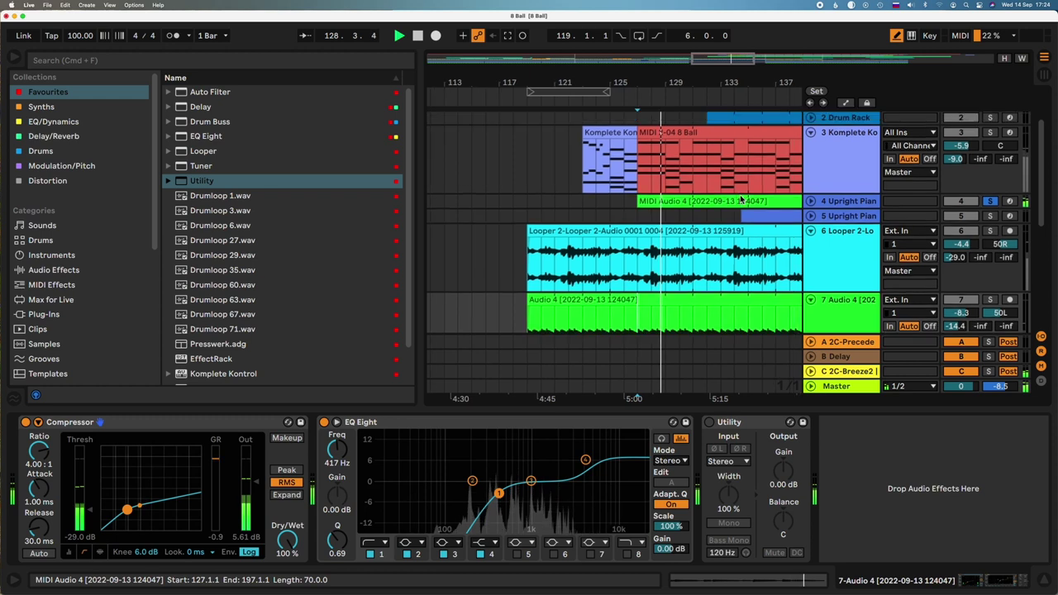
key(space)
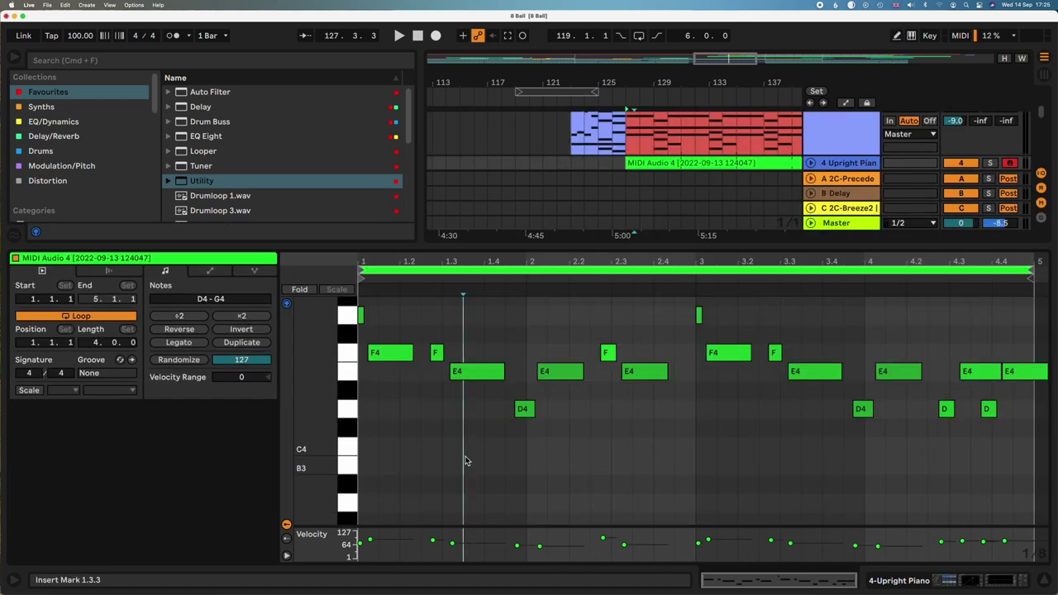
Copy all notes of the MIDI Audio 4 clip three semitones down as a harmony line and play them
key(super+a)
drag(475, 381, 476, 425)
key(space)
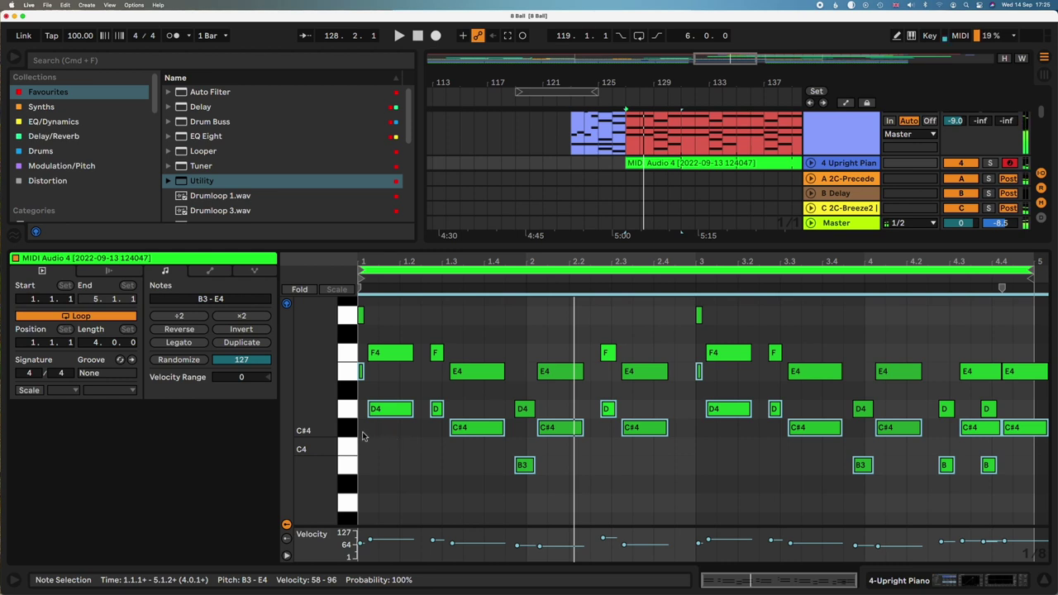
Lower all C#4 harmony notes to C4 and play the clip
click(351, 429)
key(Down)
key(space)
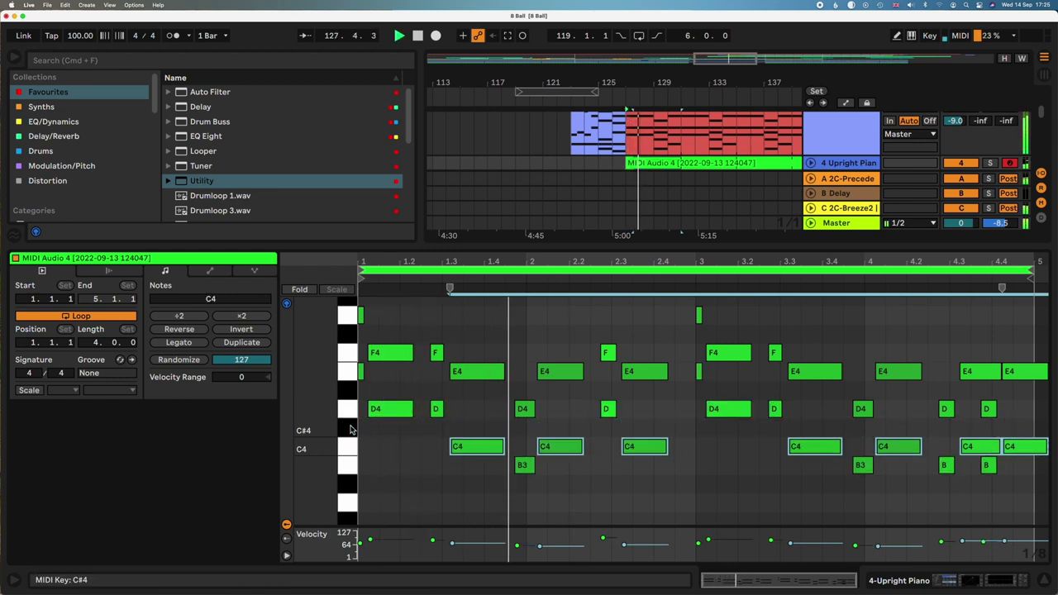
Lower all B3 harmony notes to A#3 and play the clip
click(346, 485)
click(343, 466)
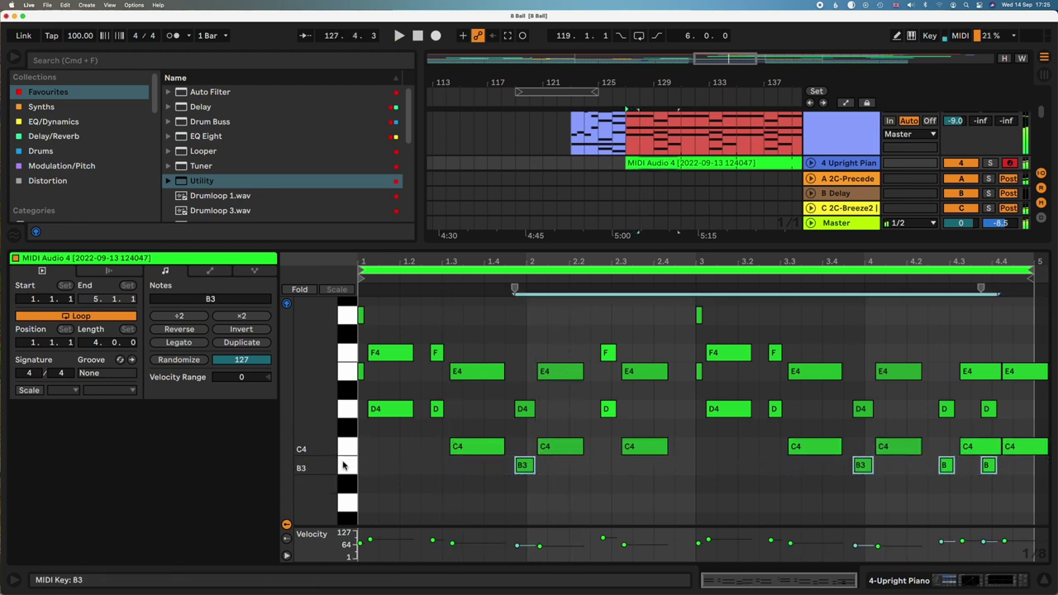
key(Down)
key(space)
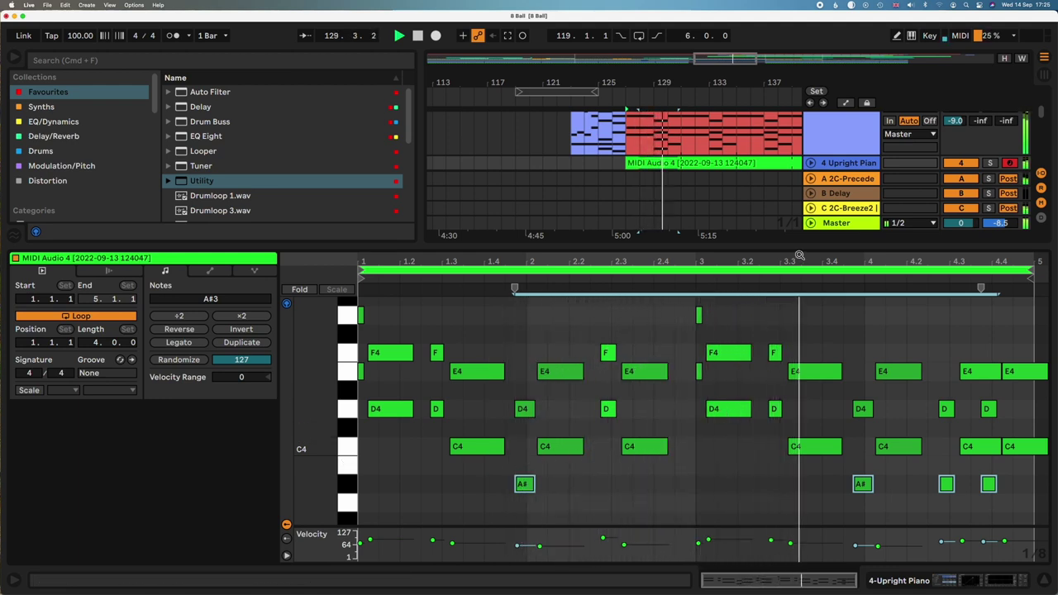
Shrink the note editor so more of the arrangement shows, and look over the tracks during playback
drag(782, 250, 772, 364)
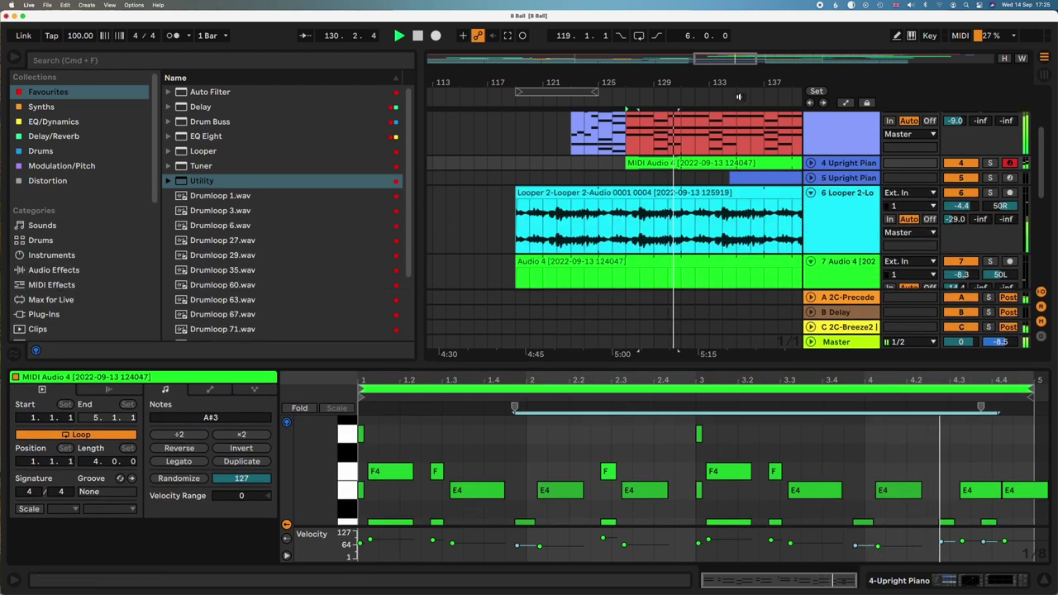
scroll(740, 169, down, 3)
scroll(734, 167, up, 5)
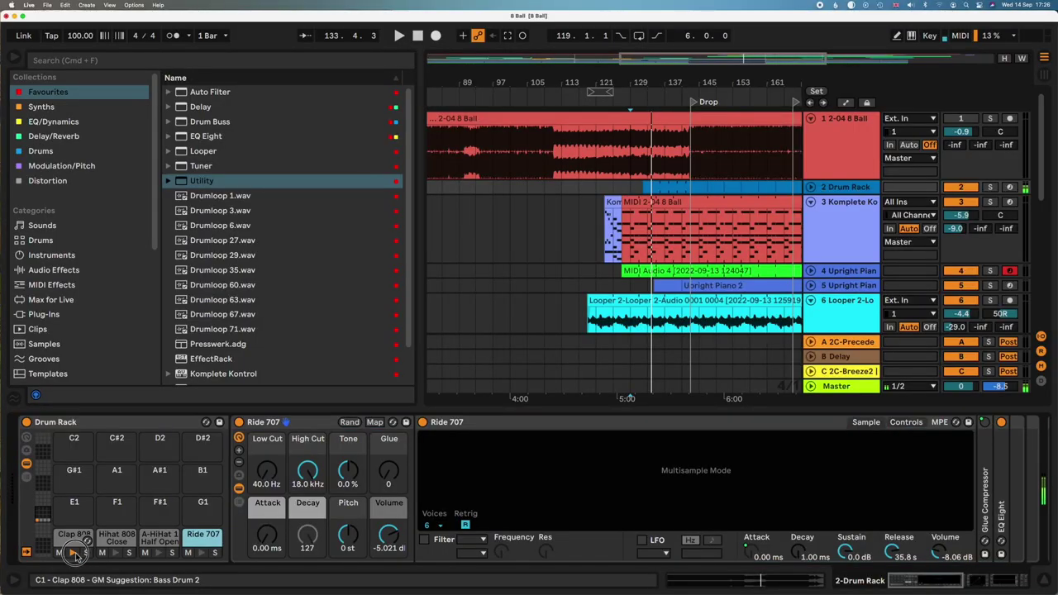
Play the arrangement from the Drum Rack clip and select the Upright Piano 2 clip
click(665, 186)
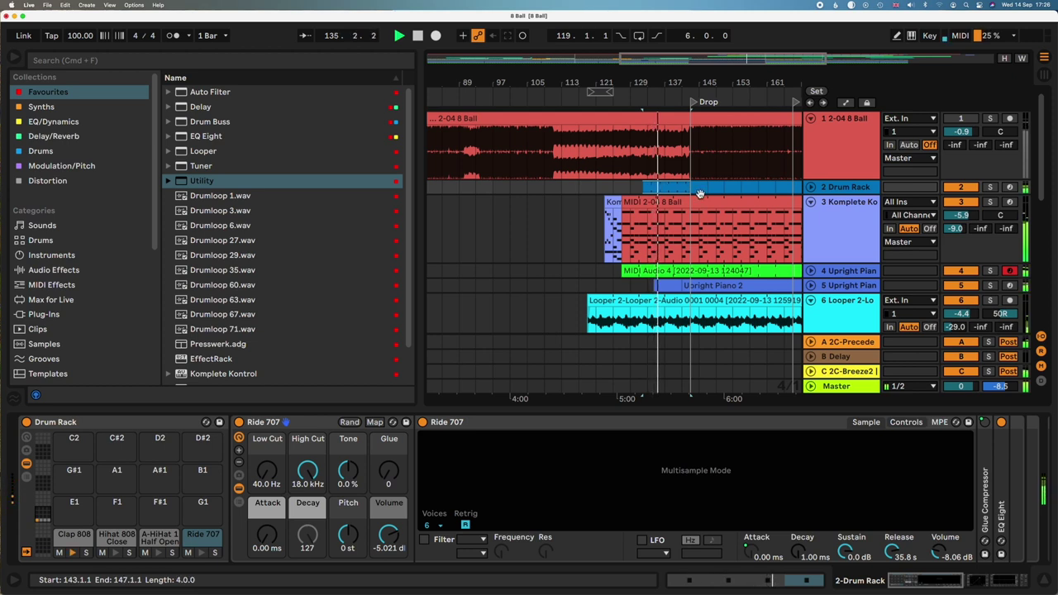
click(669, 286)
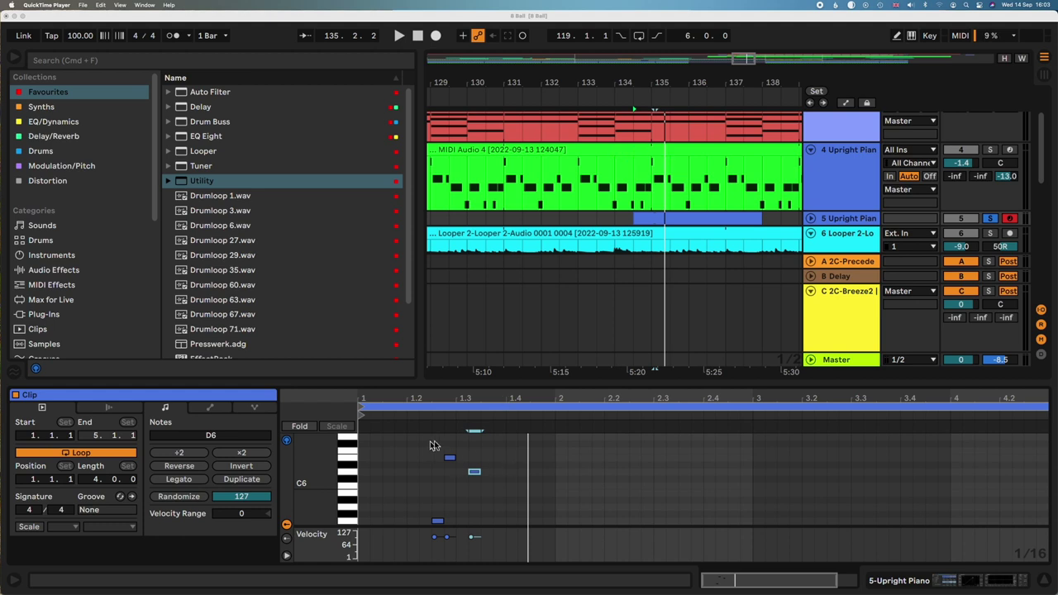
Duplicate the D6 note in the second Upright Piano clip and lower the copy to C6 at 1.3.4
click(437, 444)
click(474, 471)
drag(482, 476, 478, 454)
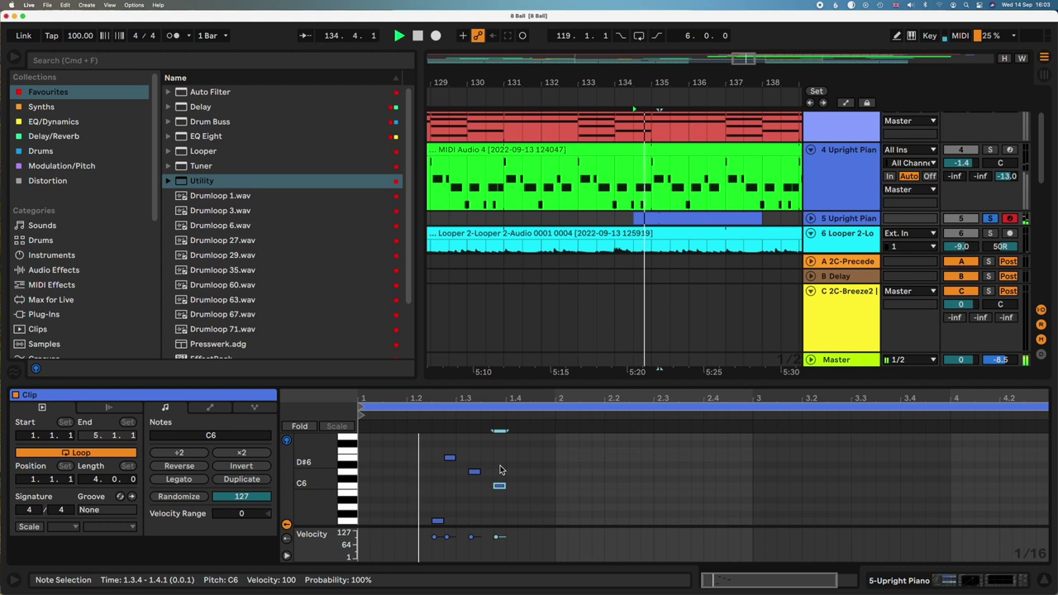
Duplicate the C6 note, lower the copy to E5 at 1.4.2, and duplicate that note again
key(super+d)
key(Down)
key(Down)
key(Down)
key(Down)
key(Down)
key(Down)
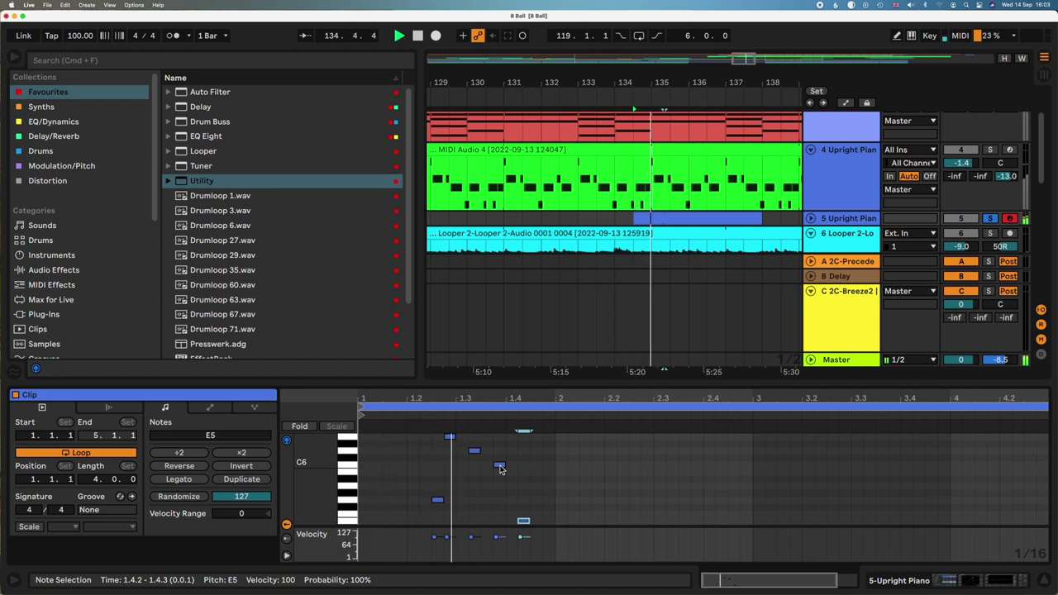
key(super+d)
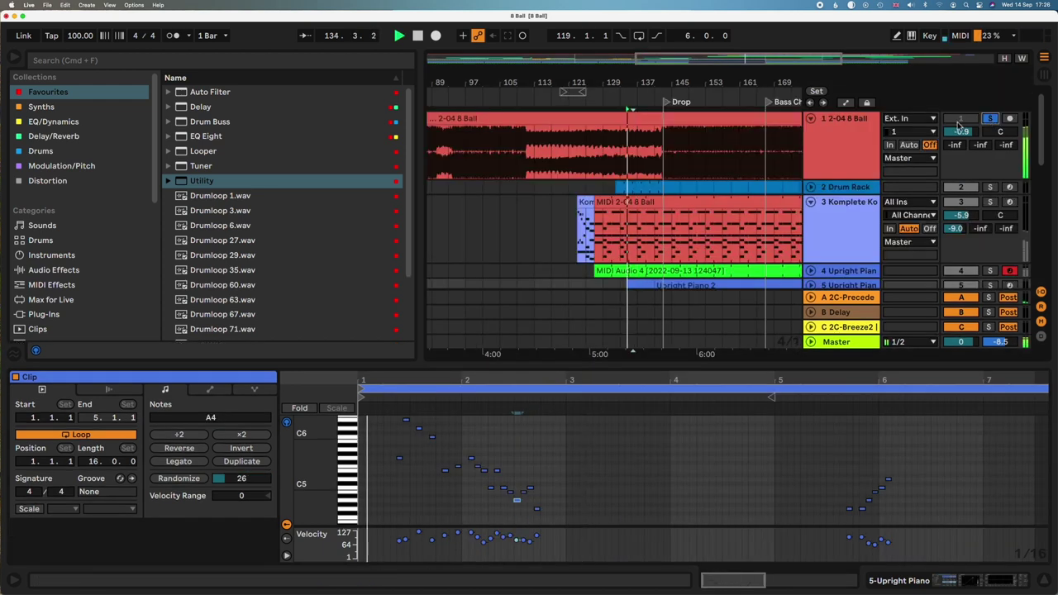
Place the insert marker just after the Drop locator in the original 2-04 8 Ball track
click(669, 144)
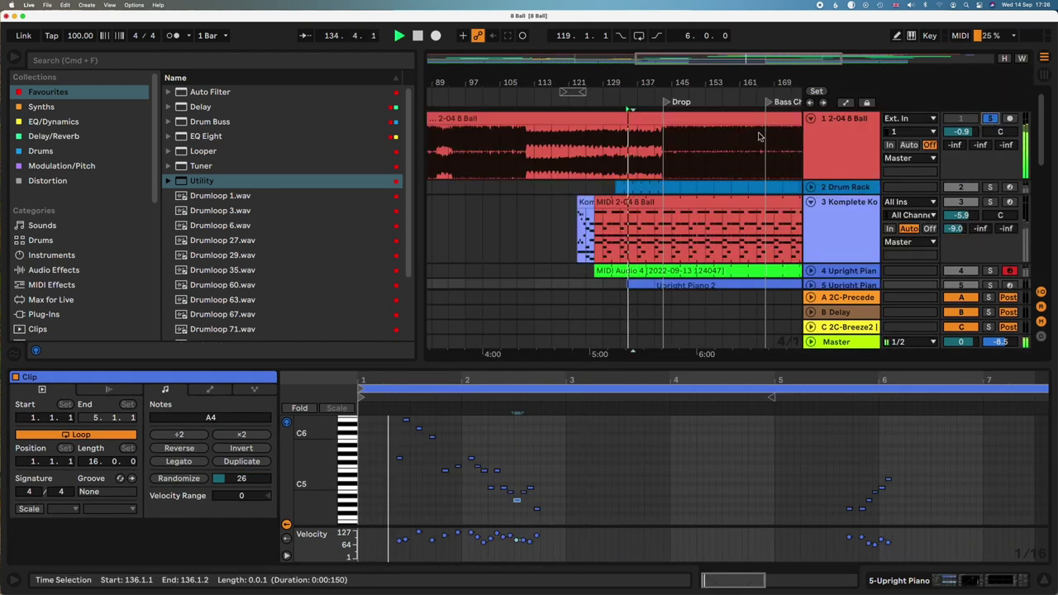